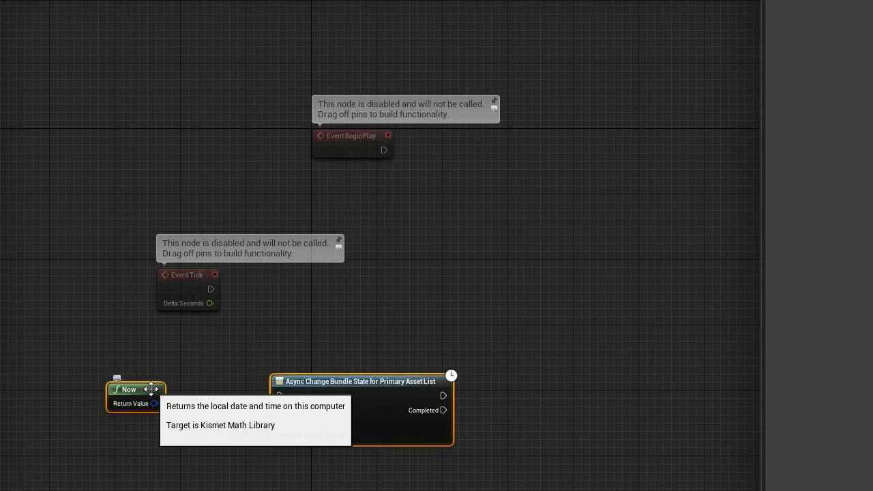
Step: Delete the Now and Async Change Bundle State nodes, leaving the event graph empty
{"action": "left_click_drag", "start_coordinate": [103, 357], "coordinate": [678, 459]}
{"action": "left_click_drag", "start_coordinate": [545, 362], "coordinate": [117, 477]}
{"action": "left_click_drag", "start_coordinate": [545, 350], "coordinate": [103, 477]}
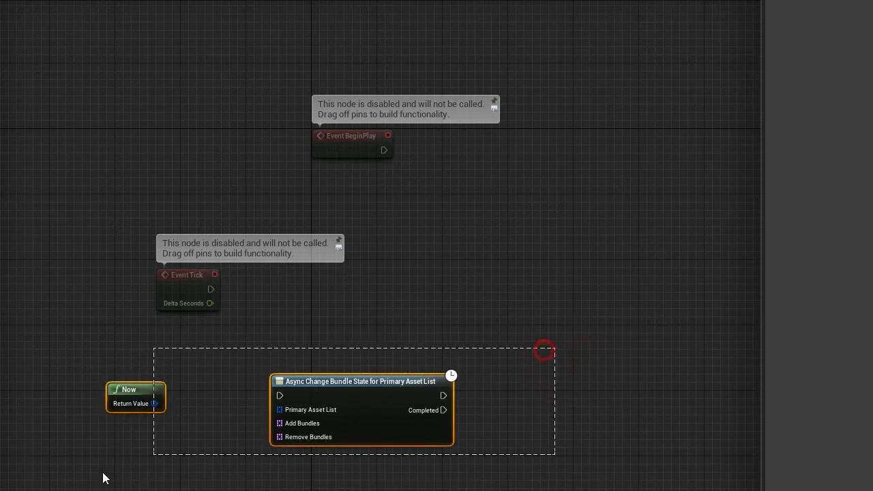
{"action": "key", "text": "Delete"}
{"action": "left_click", "coordinate": [454, 373]}
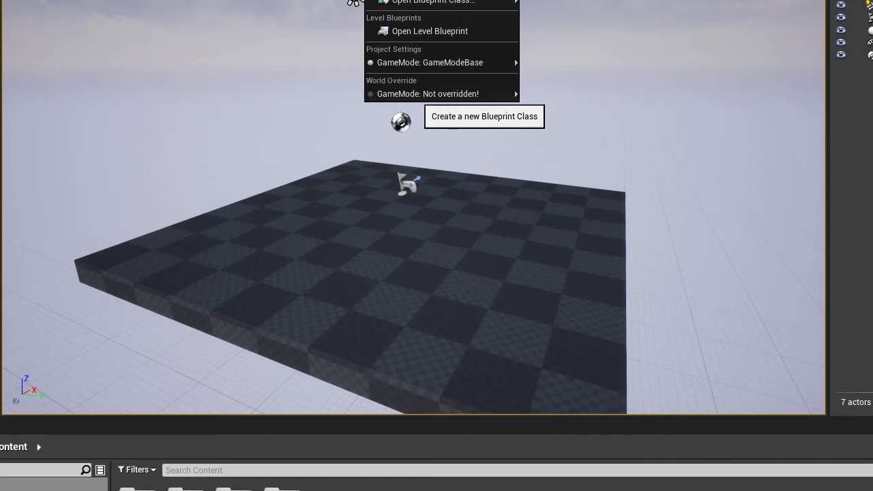
{"action": "mouse_move", "coordinate": [437, 93]}
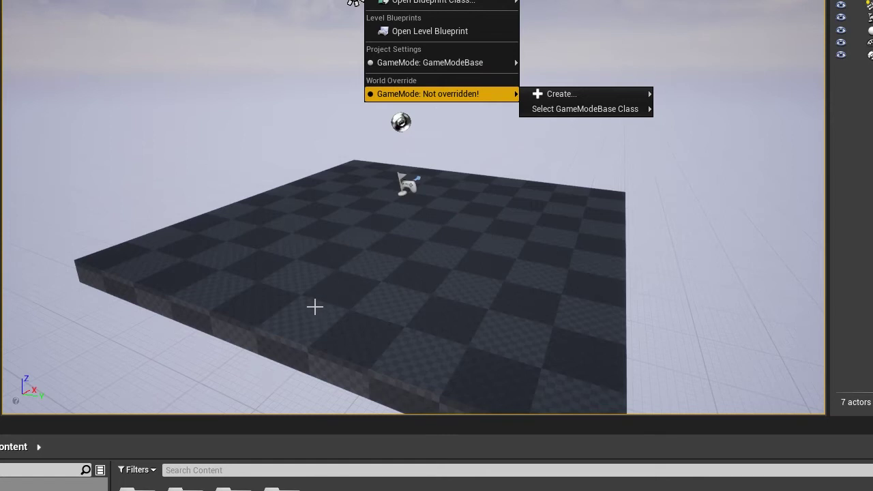
{"action": "key", "text": "Escape"}
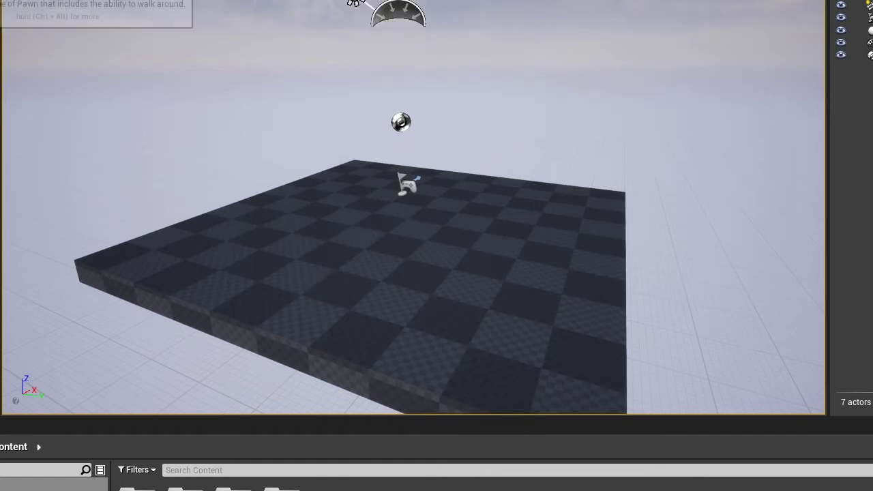
{"action": "left_click_drag", "start_coordinate": [441, 275], "coordinate": [301, 247]}
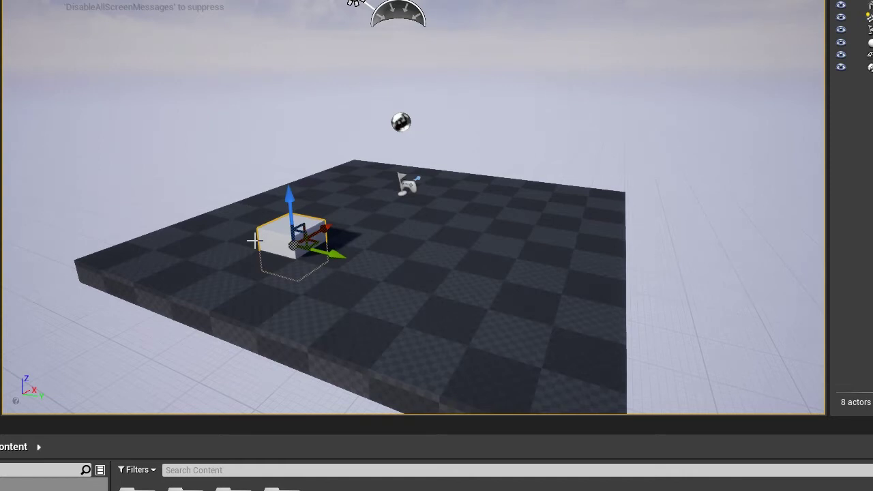
{"action": "left_click_drag", "start_coordinate": [288, 204], "coordinate": [287, 178]}
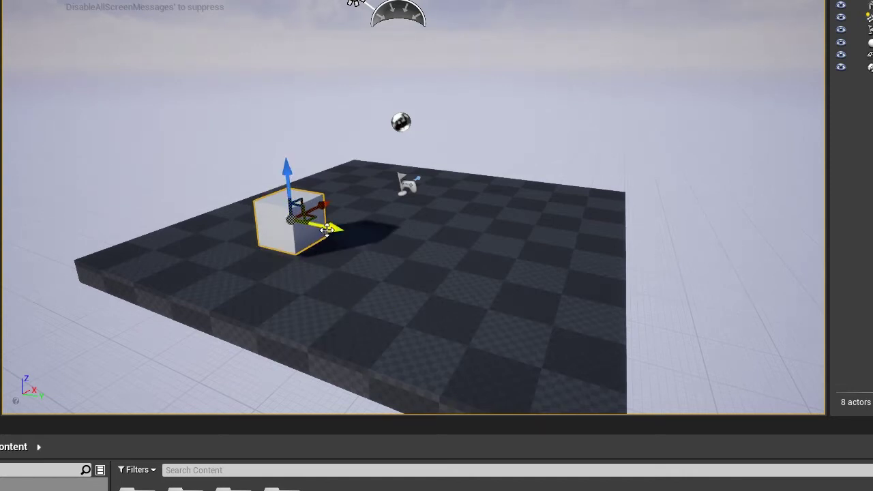
{"action": "left_click_drag", "start_coordinate": [330, 229], "coordinate": [623, 273]}
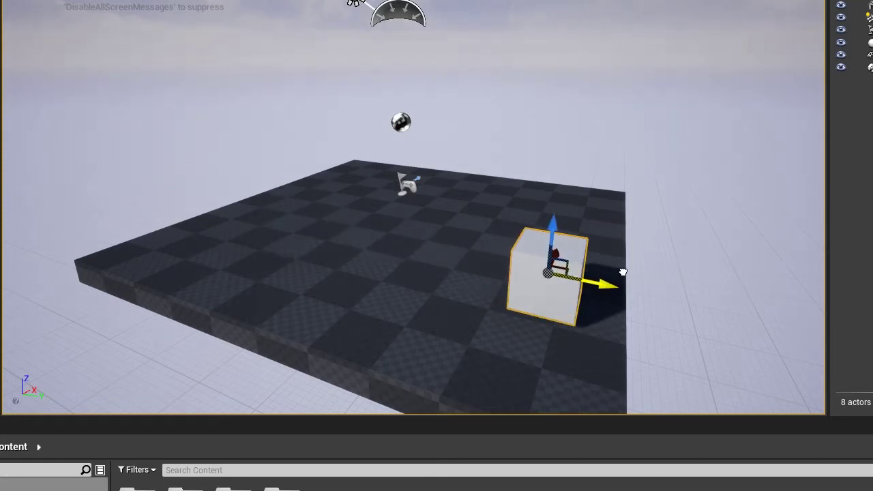
{"action": "left_click_drag", "start_coordinate": [623, 272], "coordinate": [341, 228]}
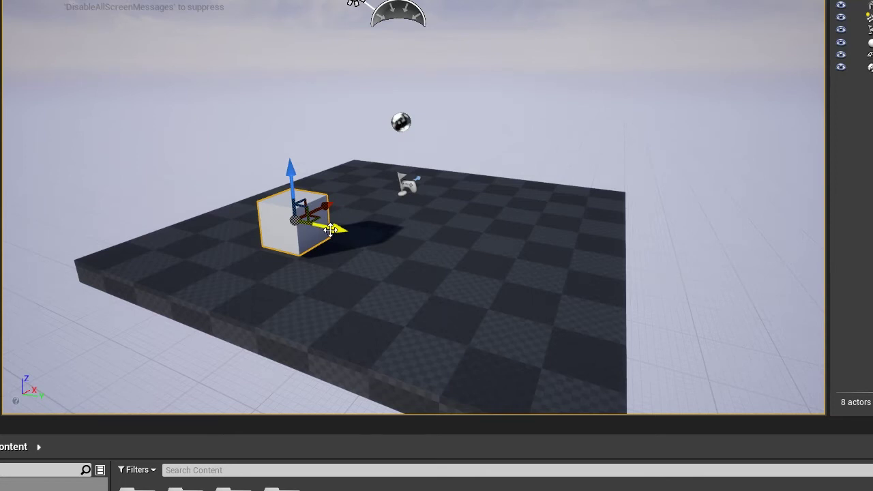
{"action": "key", "text": "Delete"}
{"action": "right_click_drag", "start_coordinate": [339, 236], "coordinate": [339, 236]}
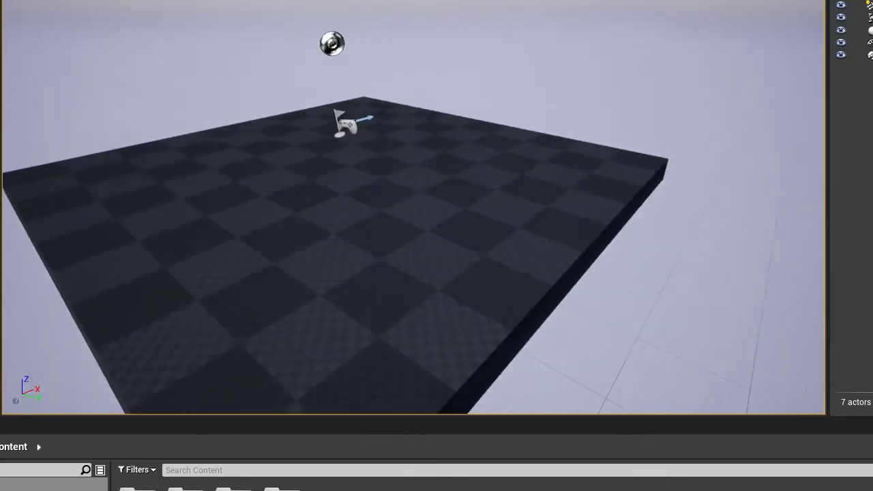
Step: Fly the camera over the checkered floor and bring up the Blueprints menu's GameMode entries
{"action": "right_click_drag", "start_coordinate": [457, 19], "coordinate": [457, 18]}
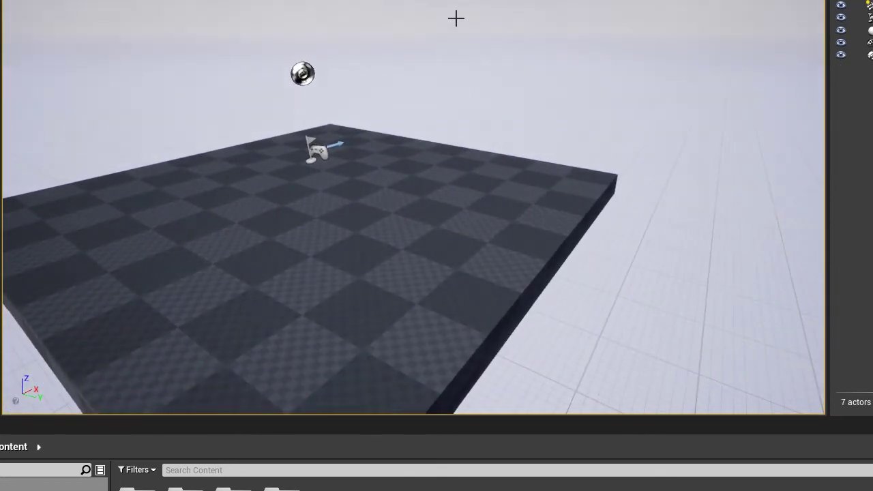
{"action": "left_click", "coordinate": [386, 0]}
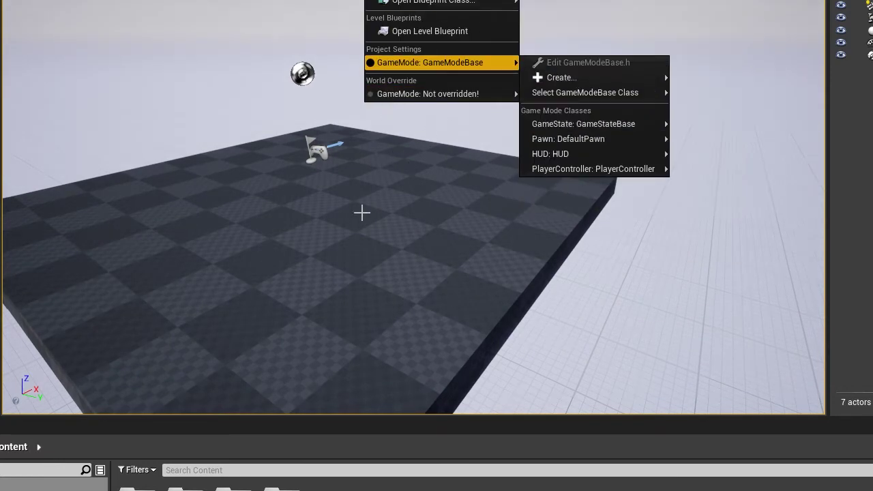
{"action": "right_click_drag", "start_coordinate": [362, 213], "coordinate": [362, 213]}
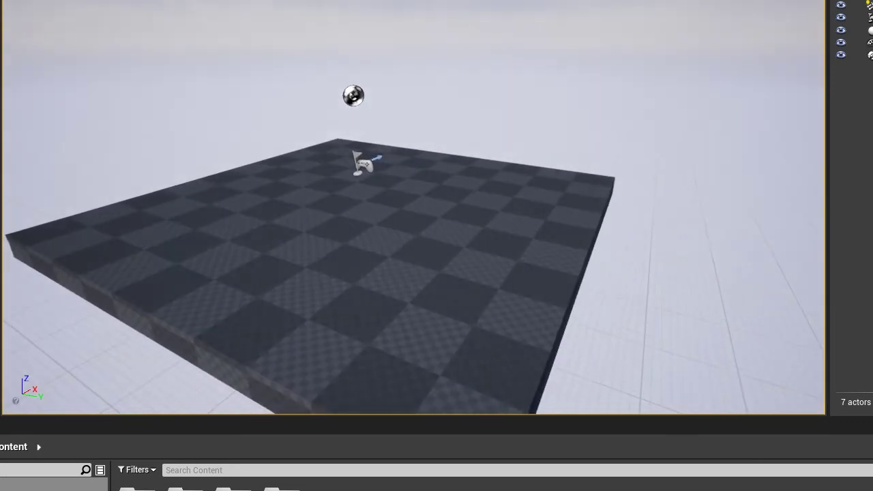
{"action": "right_click_drag", "start_coordinate": [351, 213], "coordinate": [351, 212]}
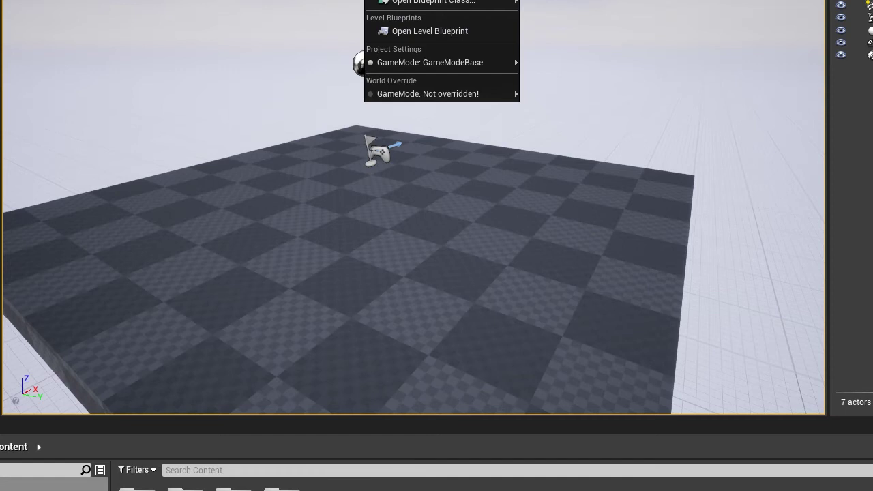
Step: Close the Blueprints menu after checking the 'GameMode: Not overridden!' submenu
{"action": "mouse_move", "coordinate": [436, 96]}
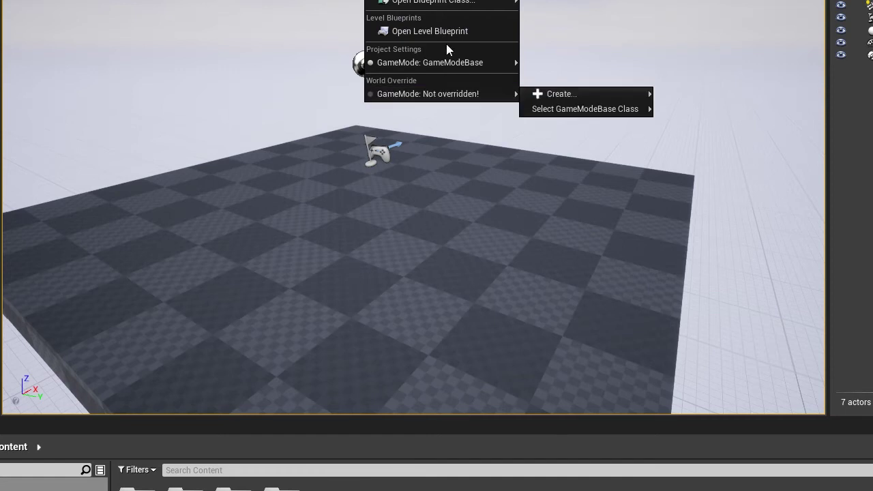
{"action": "key", "text": "Escape"}
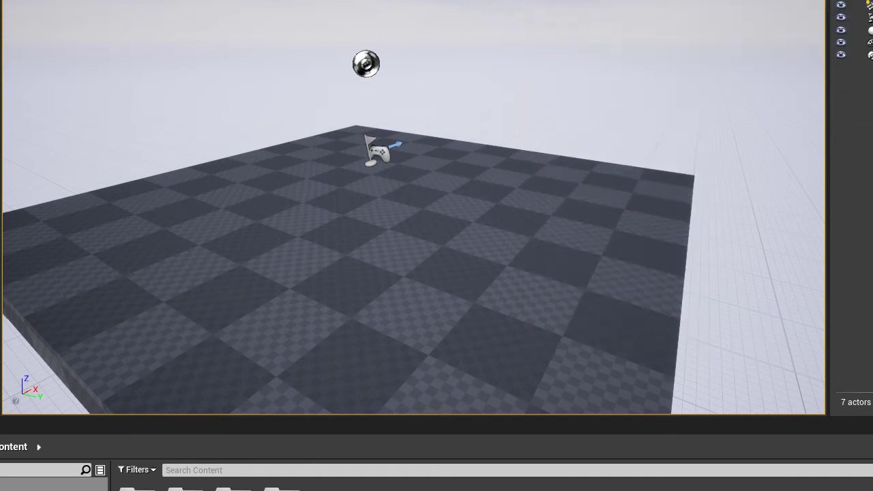
{"action": "left_click", "coordinate": [600, 0]}
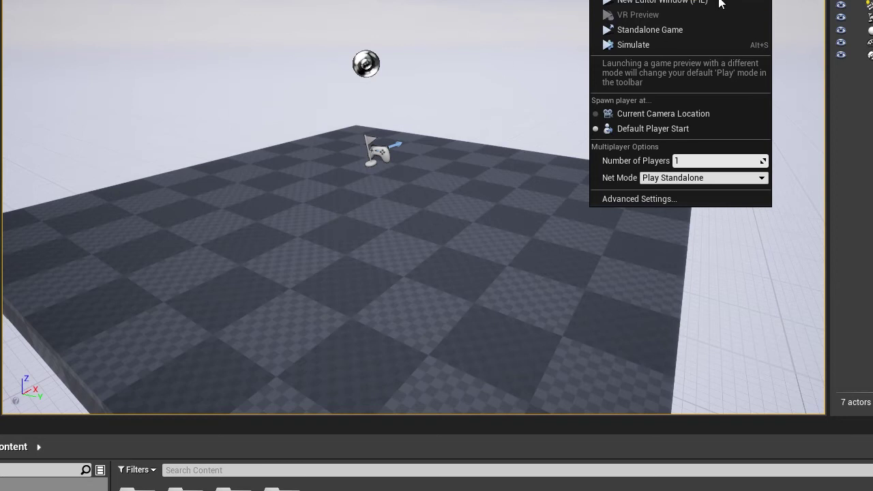
{"action": "left_click", "coordinate": [634, 0]}
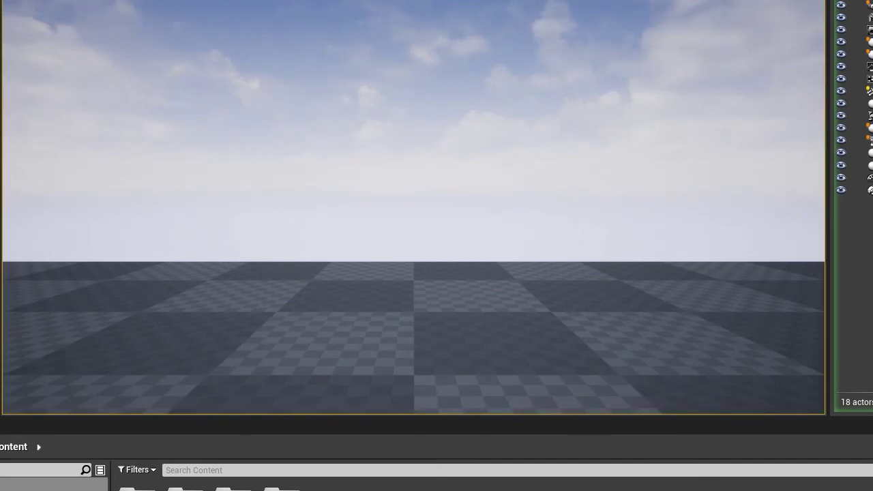
{"action": "key", "text": "w"}
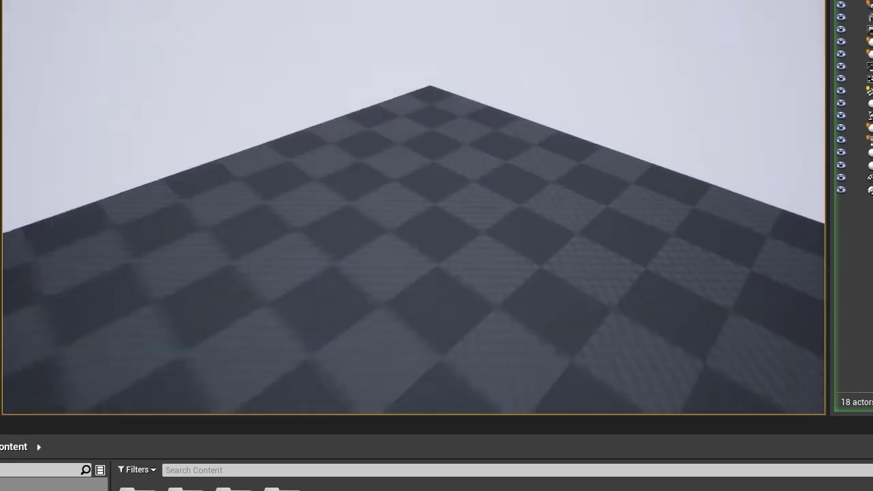
{"action": "key", "text": "Escape"}
{"action": "mouse_move", "coordinate": [589, 62]}
{"action": "right_mouse_down"}
{"action": "mouse_move", "coordinate": [587, 137]}
{"action": "mouse_move", "coordinate": [560, 130]}
{"action": "right_mouse_up"}
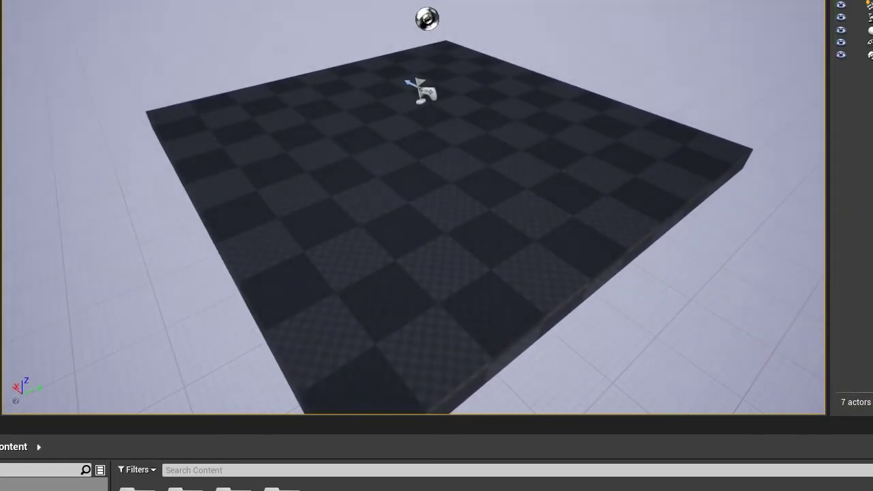
{"action": "left_click", "coordinate": [655, 2]}
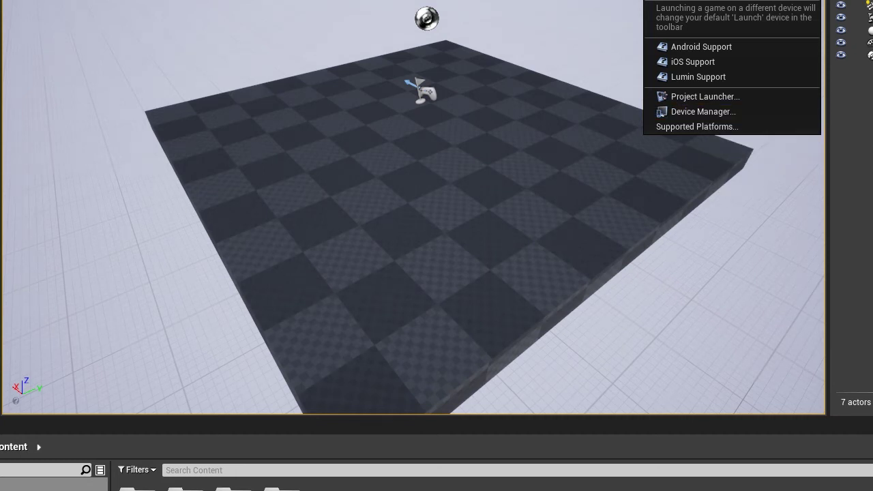
{"action": "left_click", "coordinate": [431, 217]}
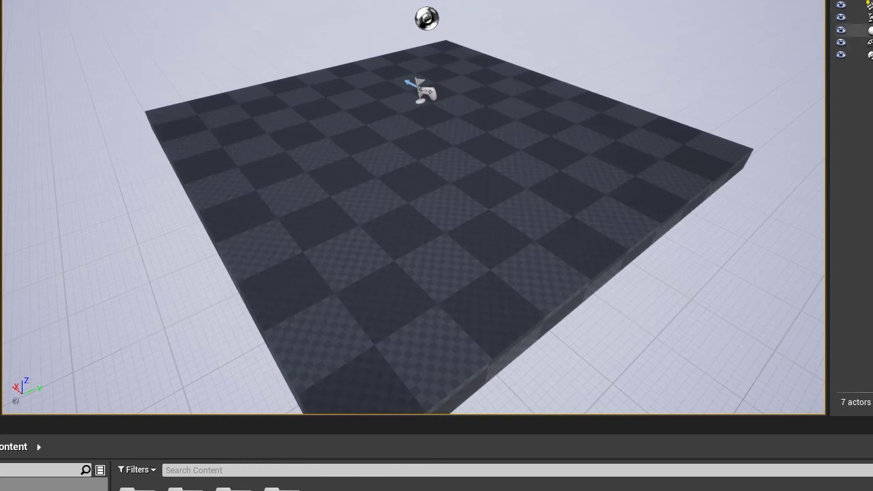
{"action": "left_click", "coordinate": [853, 5]}
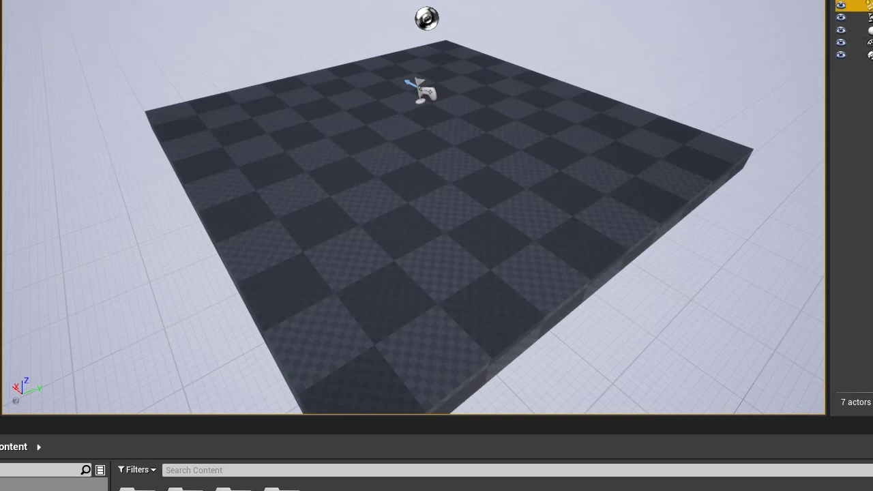
{"action": "left_click_drag", "start_coordinate": [137, 489], "coordinate": [376, 180]}
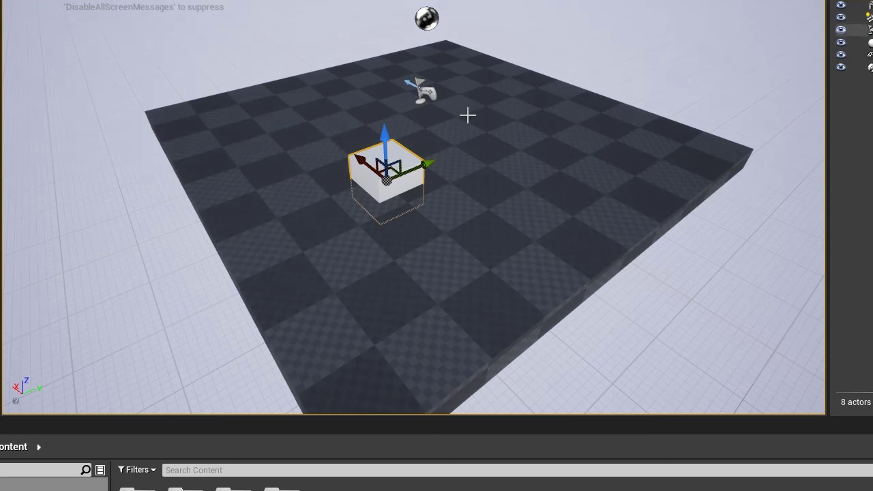
{"action": "left_click_drag", "start_coordinate": [137, 489], "coordinate": [533, 161]}
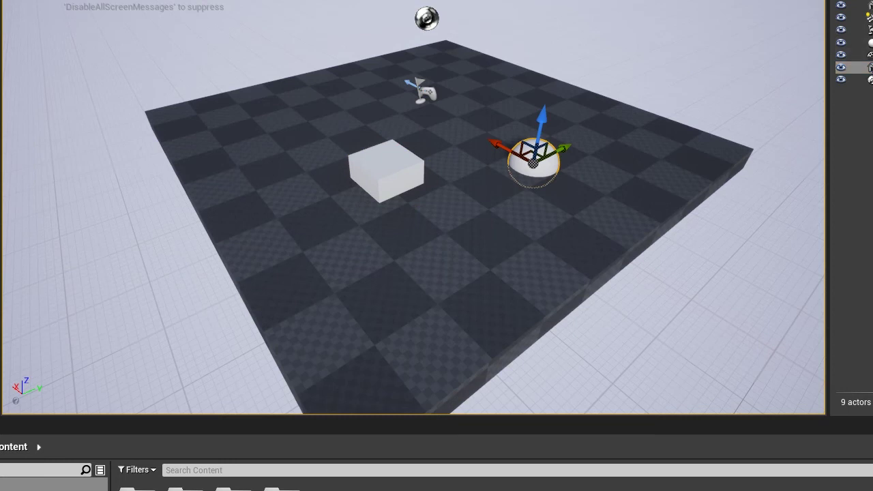
{"action": "left_click", "coordinate": [853, 42]}
{"action": "key", "text": "Up"}
{"action": "key", "text": "Up"}
{"action": "key", "text": "f"}
{"action": "right_click_drag", "start_coordinate": [415, 207], "coordinate": [414, 207]}
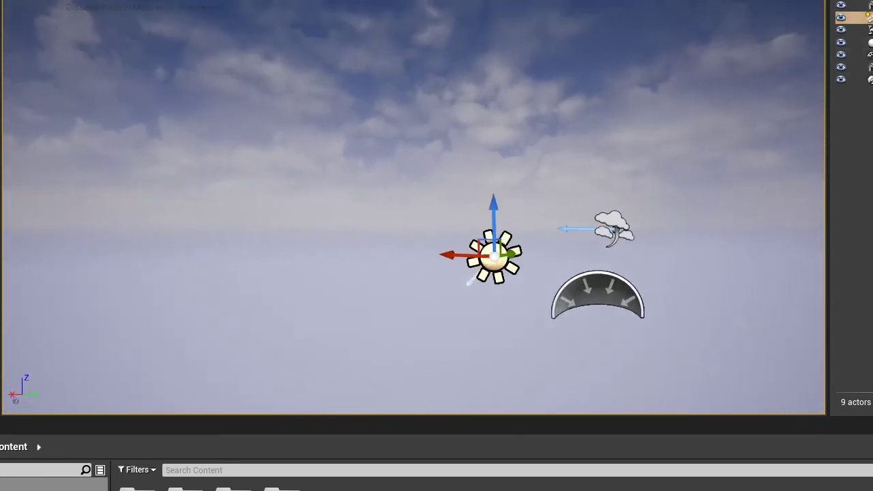
{"action": "scroll", "coordinate": [372, 75], "scroll_direction": "up", "scroll_amount": 5}
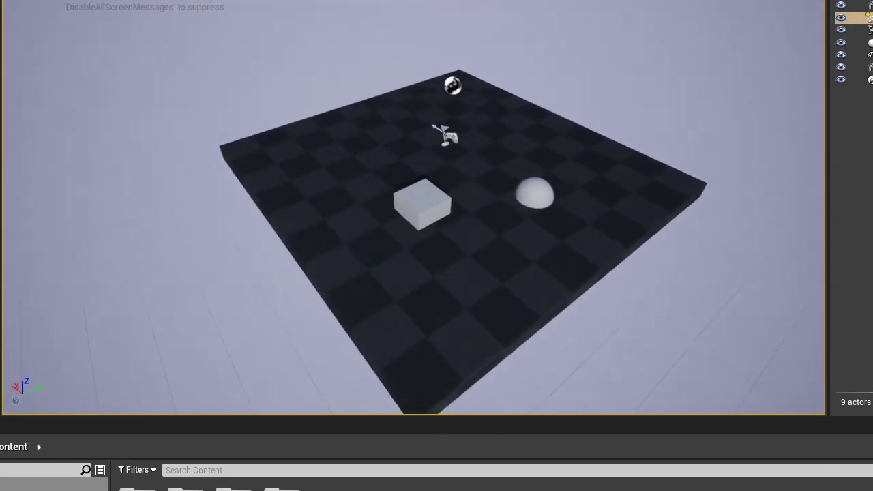
{"action": "left_click", "coordinate": [550, 190]}
{"action": "key", "text": "Delete"}
{"action": "left_click", "coordinate": [438, 211]}
{"action": "key", "text": "Delete"}
{"action": "right_click_drag", "start_coordinate": [636, 203], "coordinate": [635, 202]}
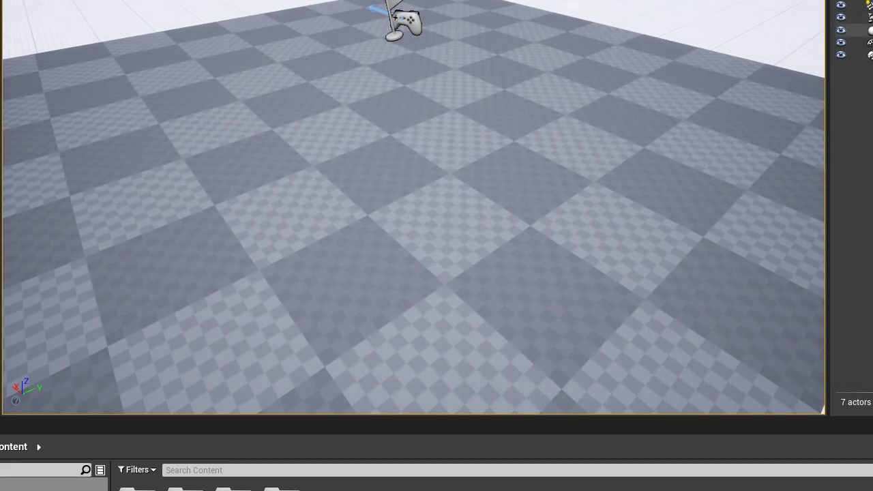
{"action": "left_click", "coordinate": [853, 30]}
{"action": "left_click", "coordinate": [853, 55], "text": "shift"}
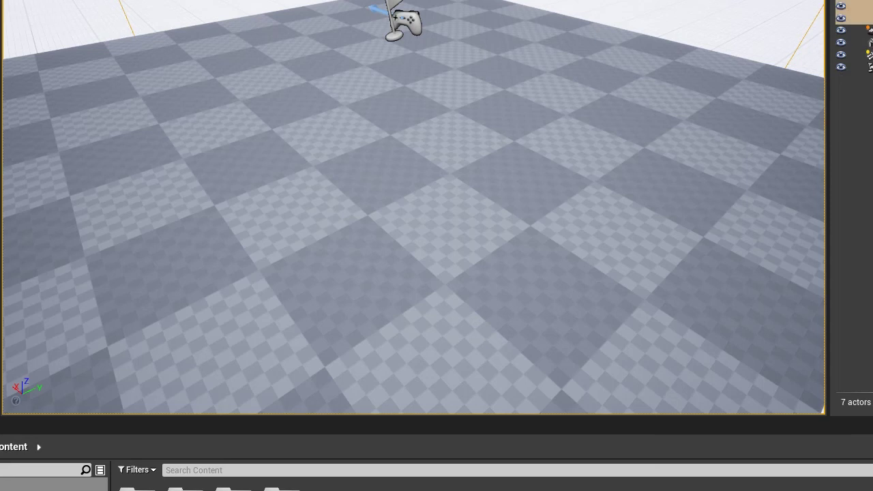
{"action": "left_click", "coordinate": [853, 54], "text": "shift"}
{"action": "key", "text": "Escape"}
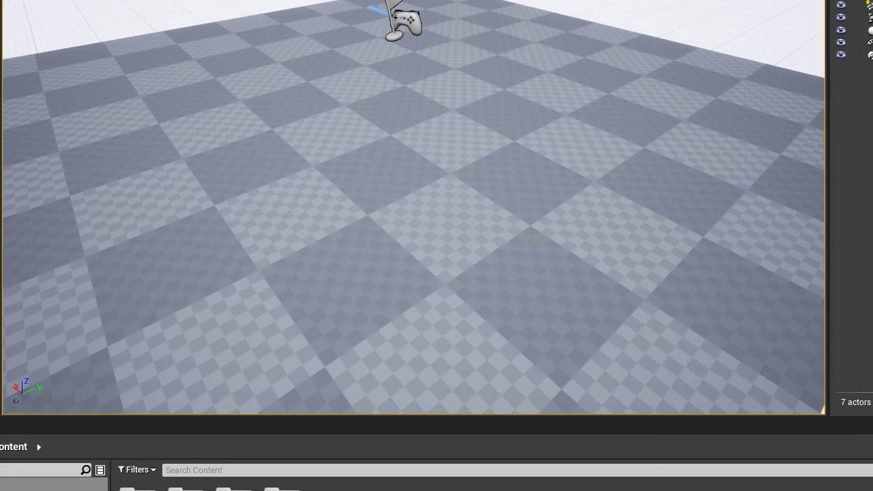
{"action": "scroll", "coordinate": [853, 34], "scroll_direction": "up", "scroll_amount": 1}
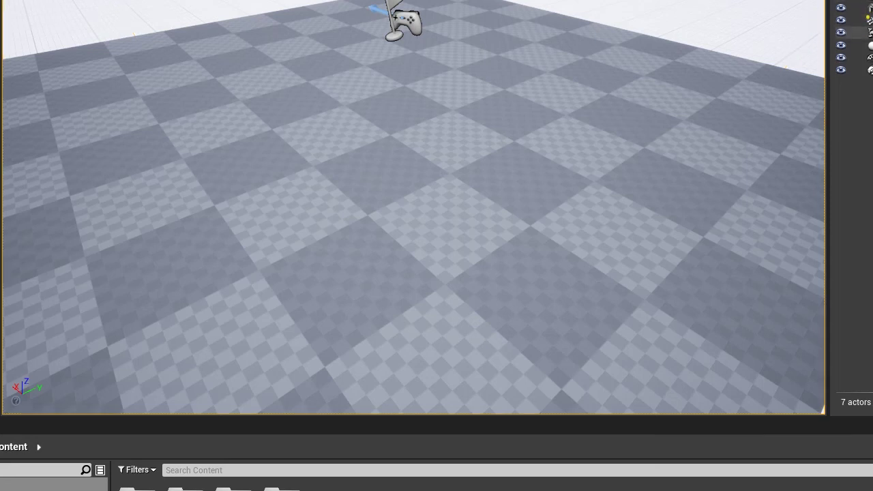
{"action": "scroll", "coordinate": [853, 37], "scroll_direction": "down", "scroll_amount": 1}
{"action": "scroll", "coordinate": [853, 34], "scroll_direction": "down", "scroll_amount": 1}
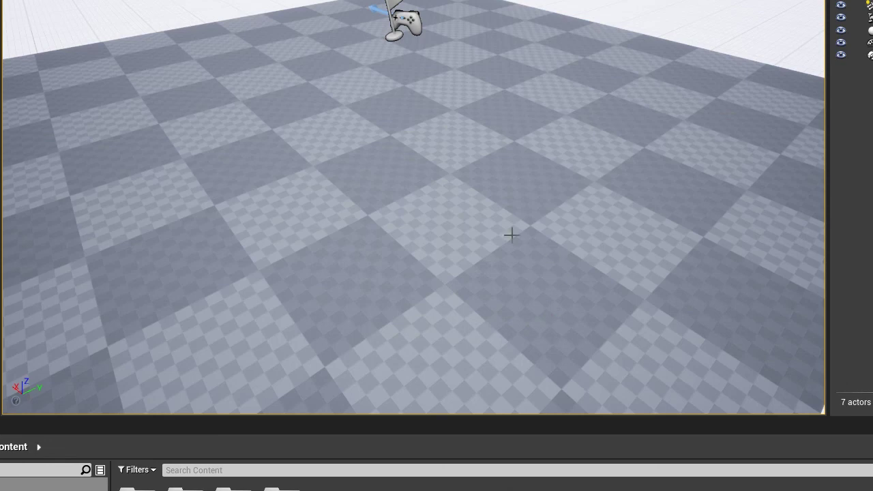
Step: Drop a cube, a cylinder and a sphere from the Basic shapes onto the floor
{"action": "scroll", "coordinate": [465, 361], "scroll_direction": "down", "scroll_amount": 5}
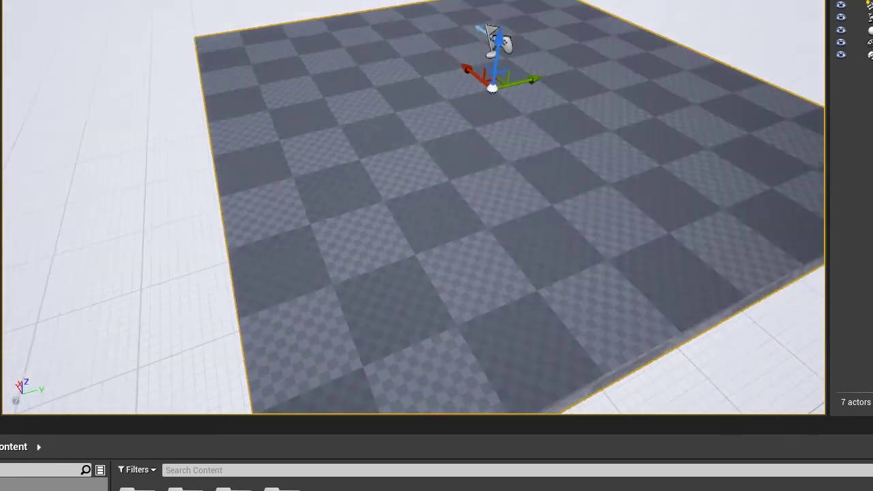
{"action": "scroll", "coordinate": [437, 207], "scroll_direction": "down", "scroll_amount": 5}
{"action": "scroll", "coordinate": [436, 208], "scroll_direction": "up", "scroll_amount": 5}
{"action": "scroll", "coordinate": [437, 207], "scroll_direction": "up", "scroll_amount": 5}
{"action": "scroll", "coordinate": [413, 207], "scroll_direction": "down", "scroll_amount": 5}
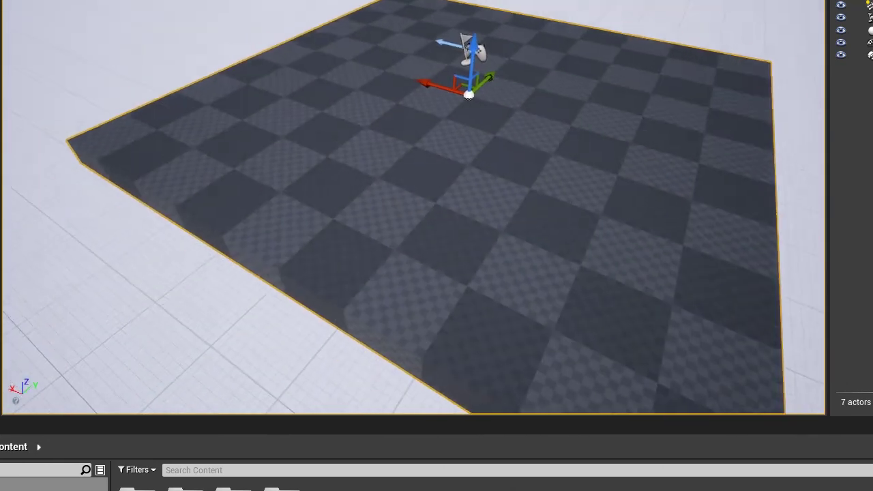
{"action": "left_click_drag", "start_coordinate": [140, 117], "coordinate": [227, 150]}
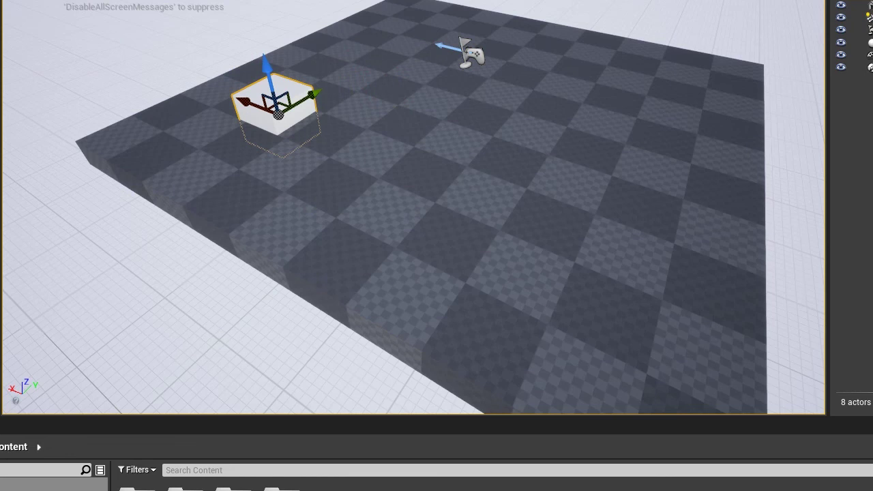
{"action": "left_click_drag", "start_coordinate": [1, 171], "coordinate": [468, 185]}
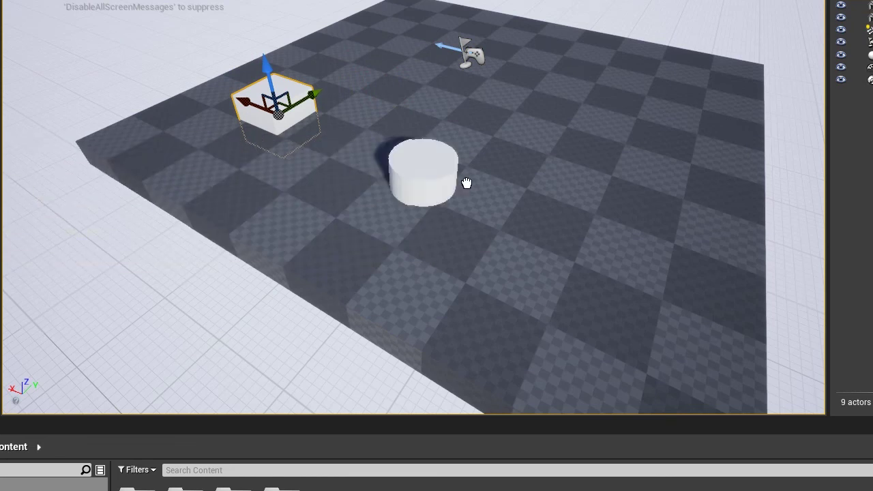
{"action": "left_click_drag", "start_coordinate": [1, 171], "coordinate": [680, 122]}
Step: Select all three shapes, raise them along Z to rest on the floor, and frame them
{"action": "left_click", "coordinate": [449, 192], "text": "ctrl"}
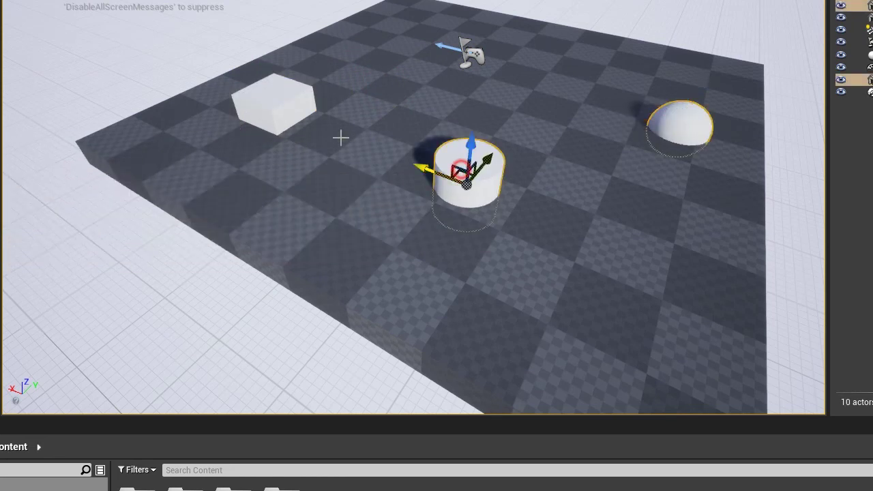
{"action": "left_click", "coordinate": [276, 105], "text": "ctrl"}
{"action": "left_click", "coordinate": [655, 127], "text": "ctrl"}
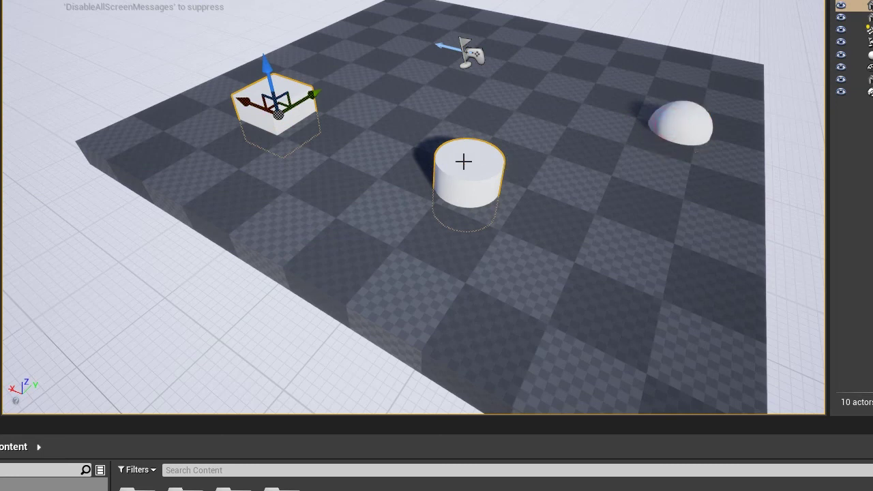
{"action": "left_click", "coordinate": [708, 124], "text": "ctrl"}
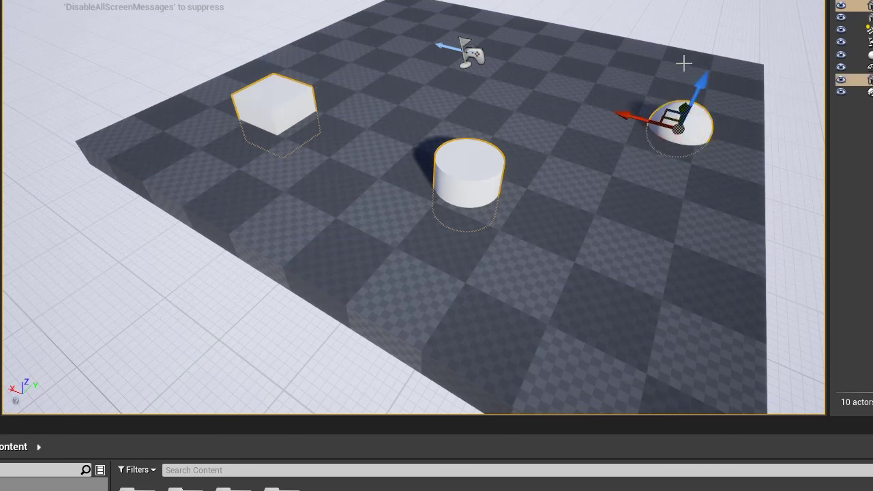
{"action": "left_click_drag", "start_coordinate": [703, 79], "coordinate": [709, 48]}
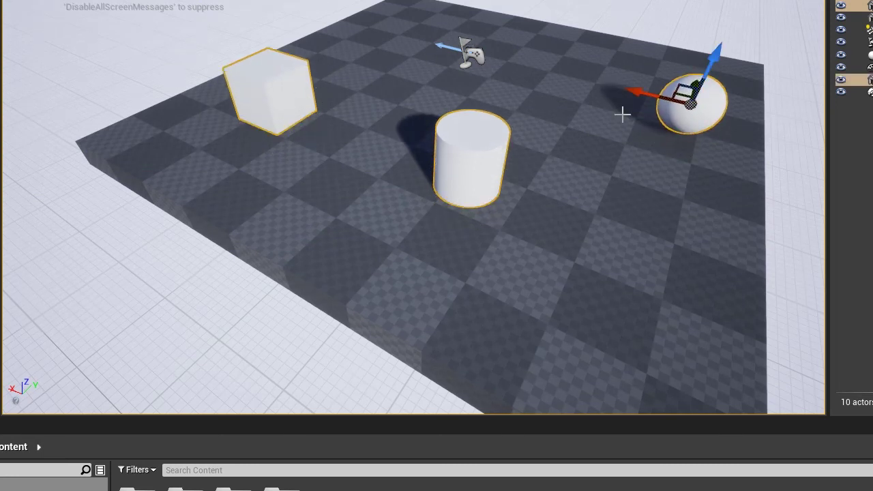
{"action": "scroll", "coordinate": [622, 111], "scroll_direction": "down", "scroll_amount": 3}
{"action": "key", "text": "f"}
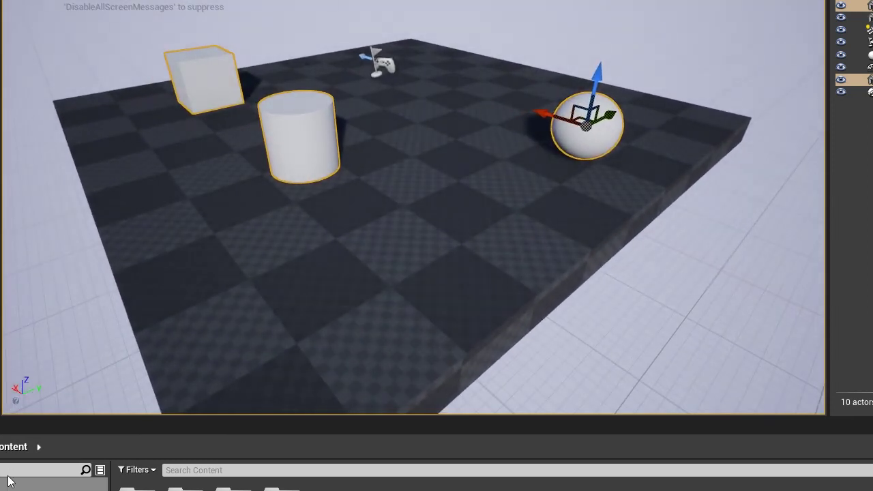